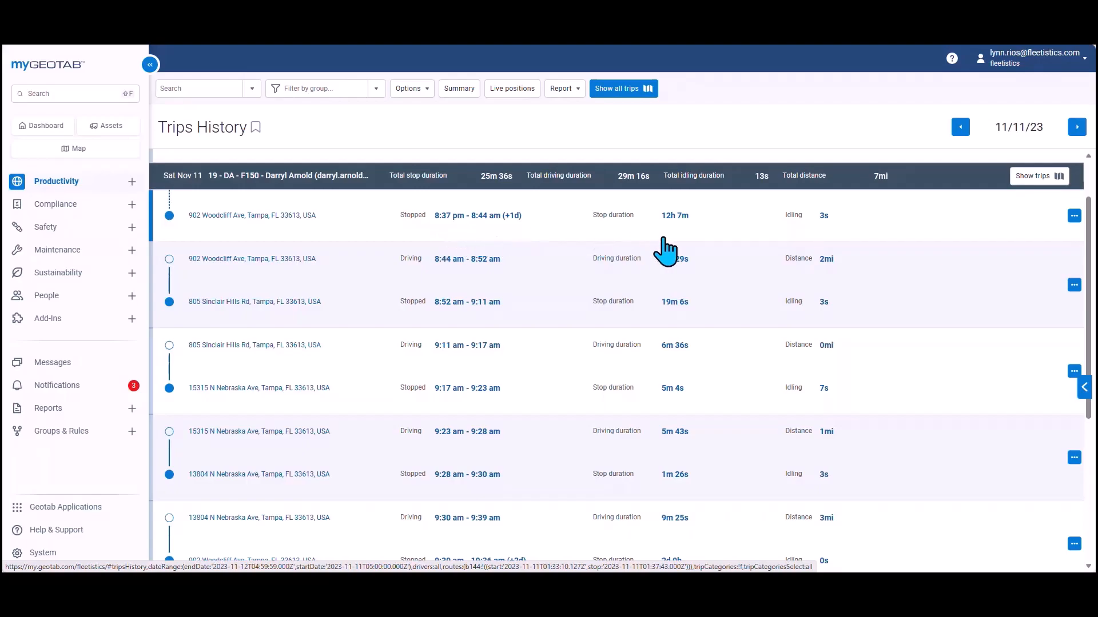
Step: Display the 11/11/23 trips of vehicle 19 - DA - F150 on the map, inspect the route, and return to the full-width trip list
click(1028, 182)
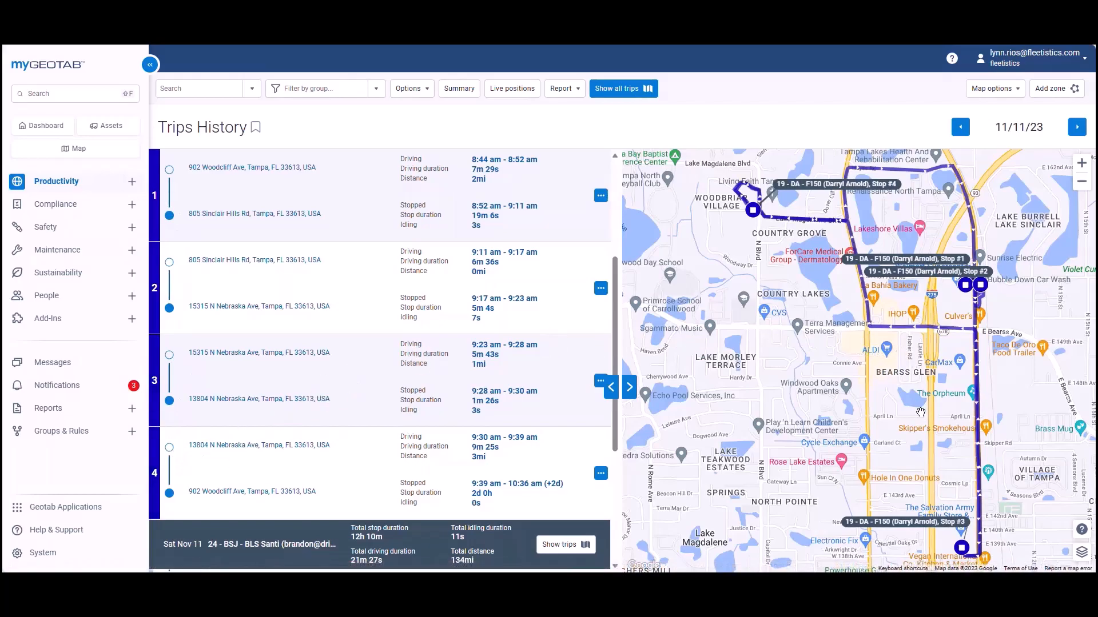
mouse_move(981, 416)
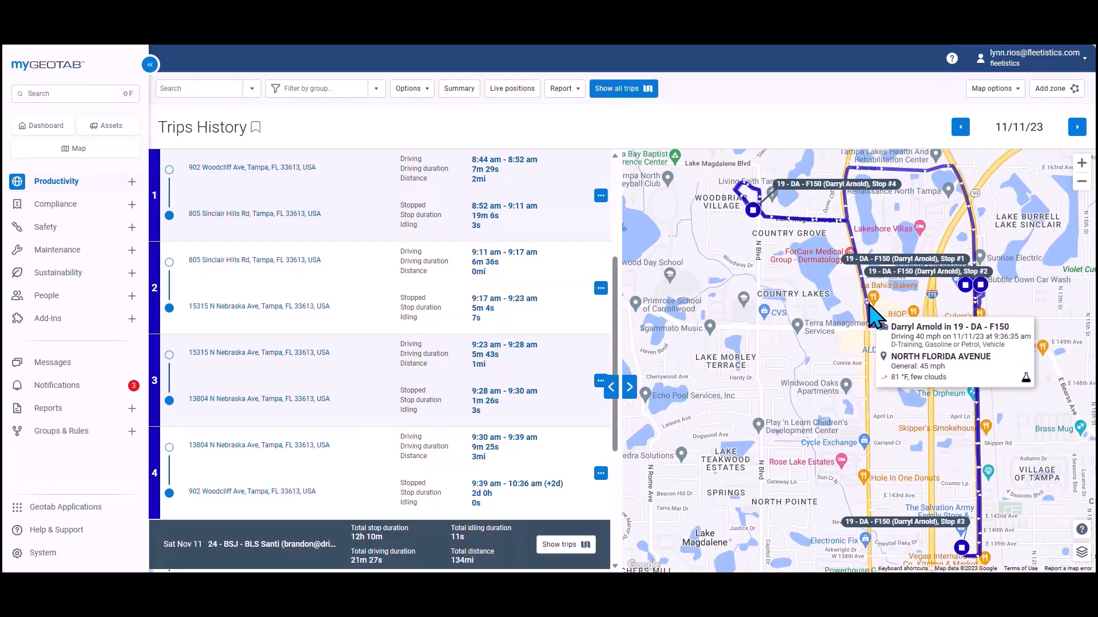
scroll(584, 389, up, 2)
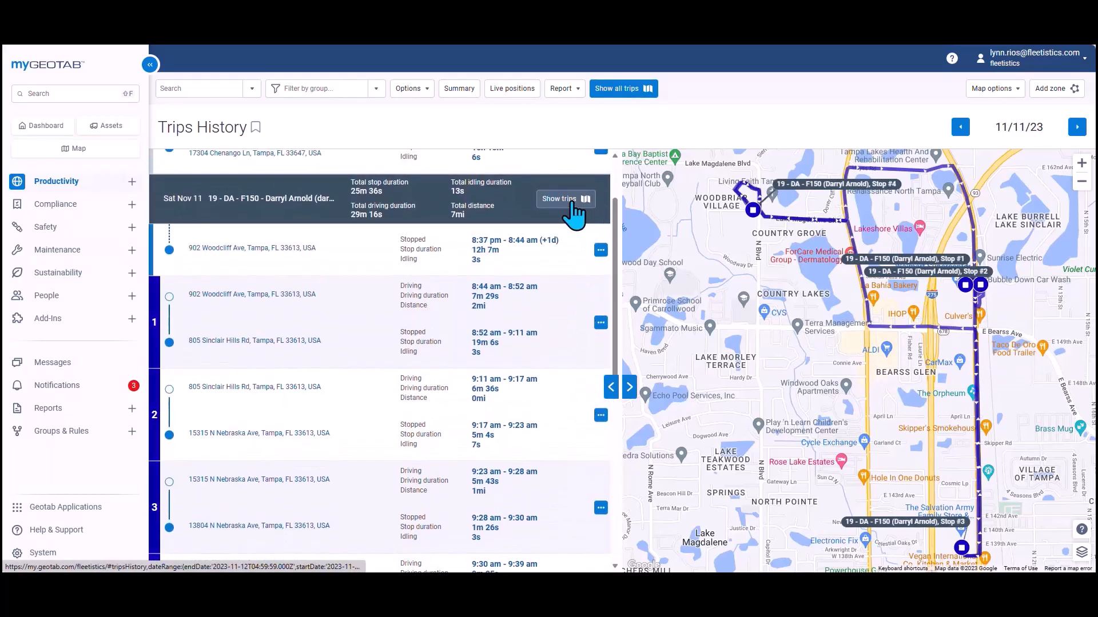
click(571, 206)
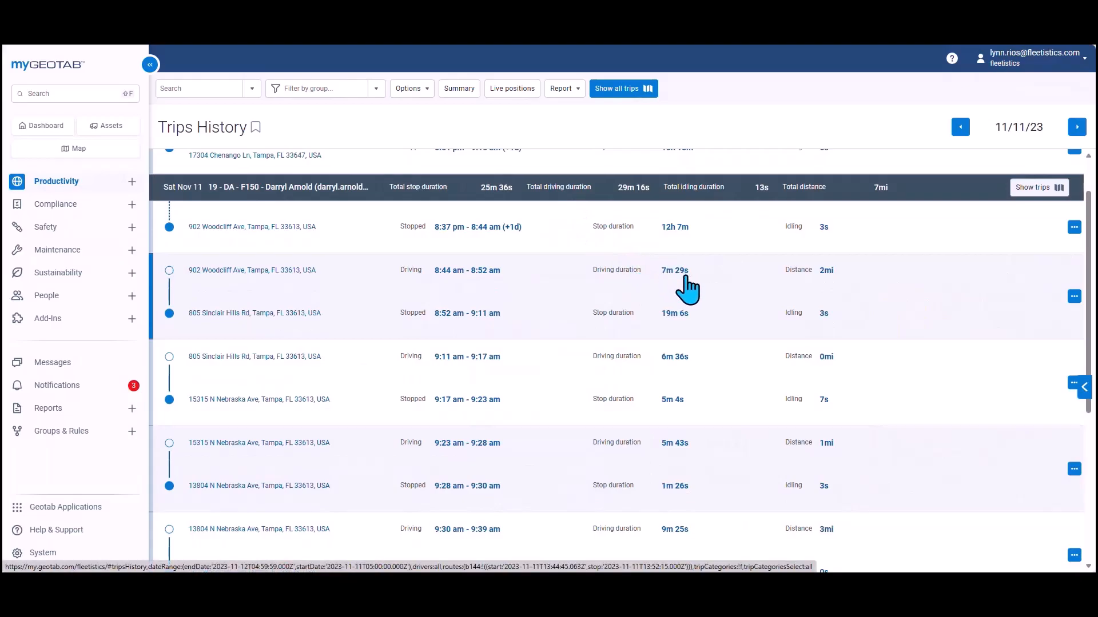
scroll(687, 290, down, 1)
scroll(688, 291, up, 1)
Step: Prepare the Advanced trips history report for download in its default Excel format
click(577, 91)
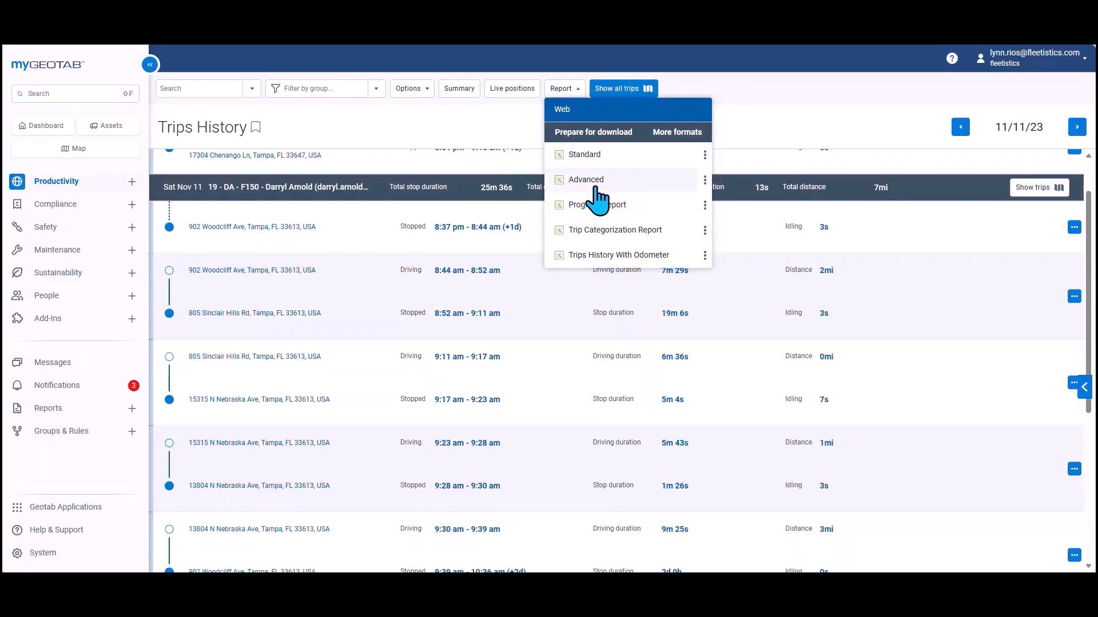
click(704, 180)
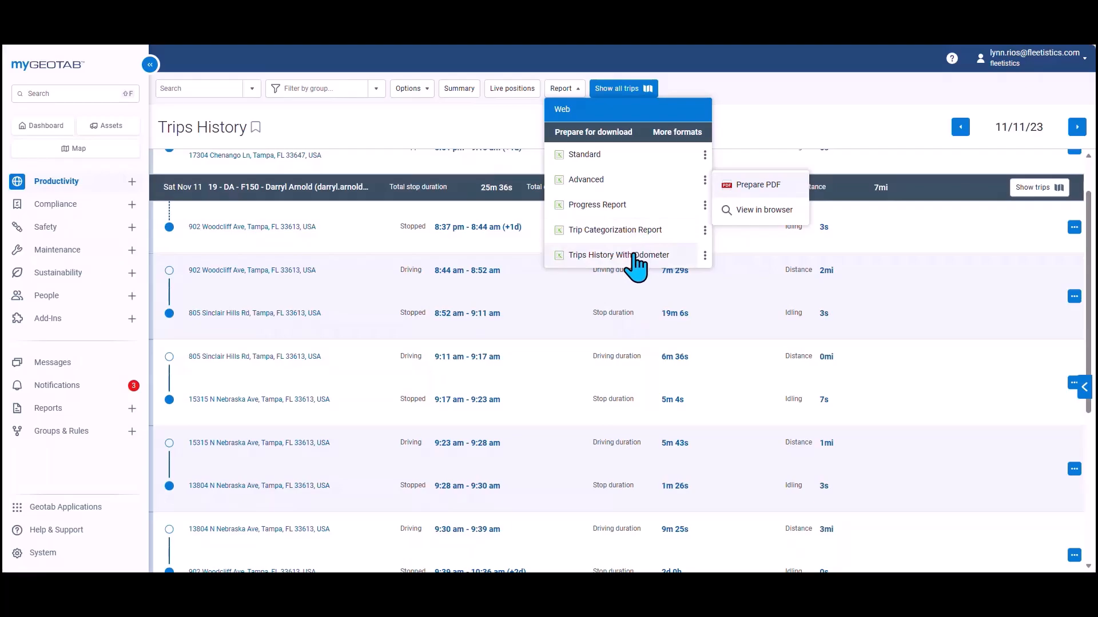
click(614, 183)
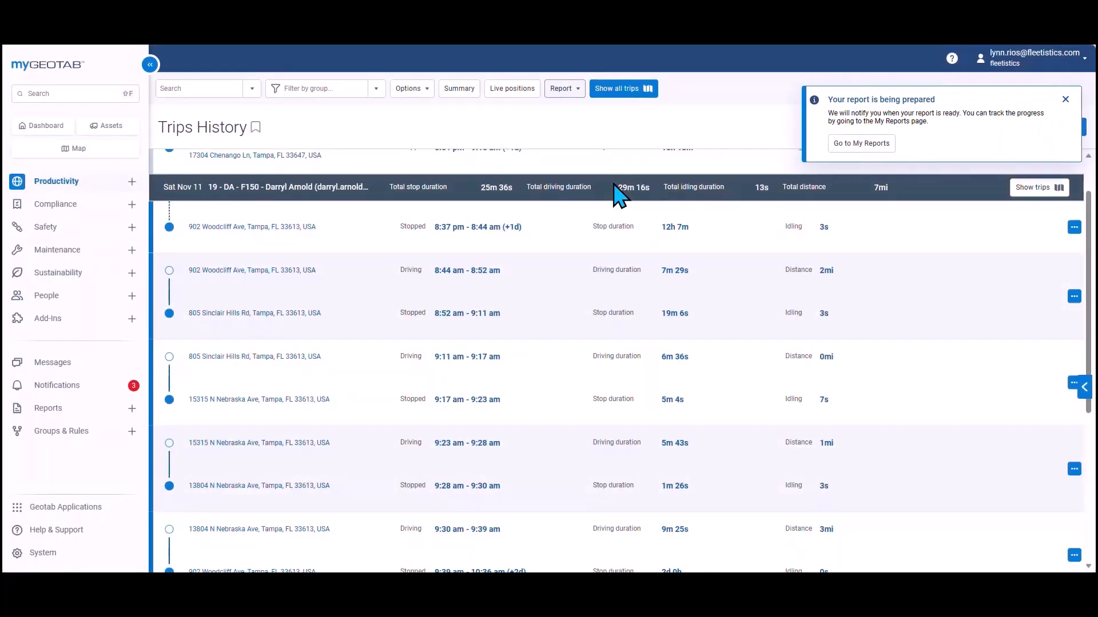
Step: Download the Advanced Default Trips Detail Report created 11/13/23 from My Reports and open it in Excel for editing
click(840, 151)
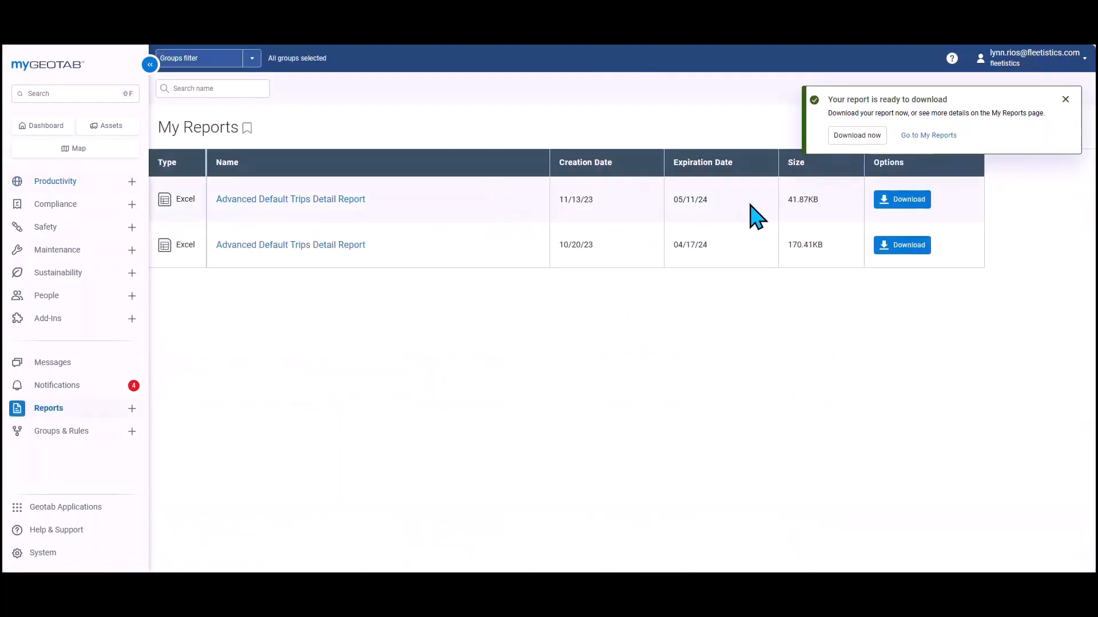
click(900, 200)
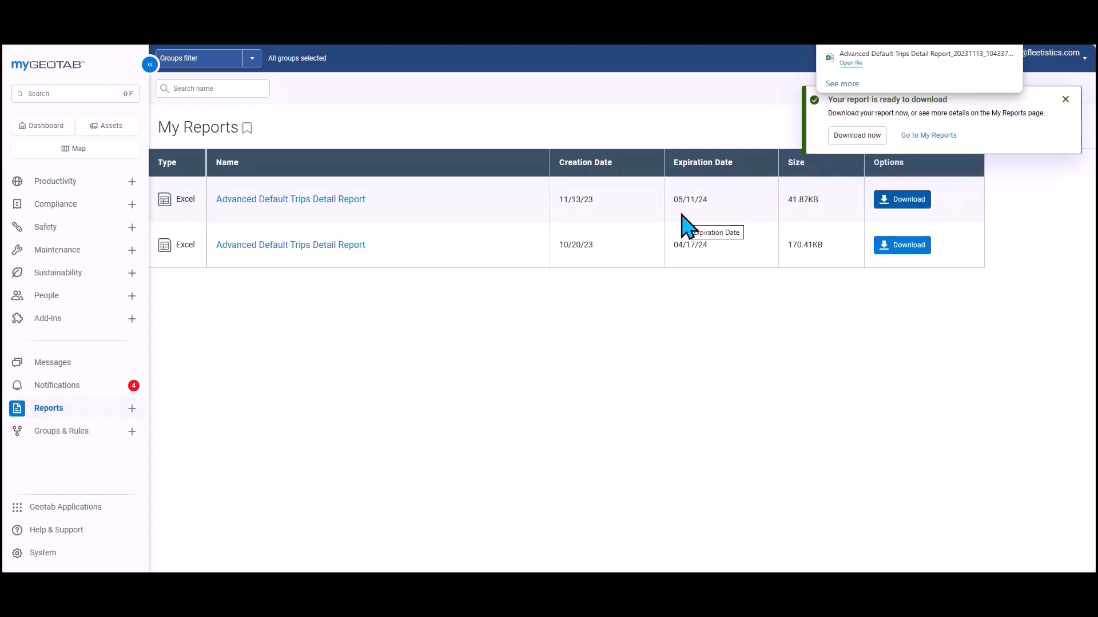
click(855, 64)
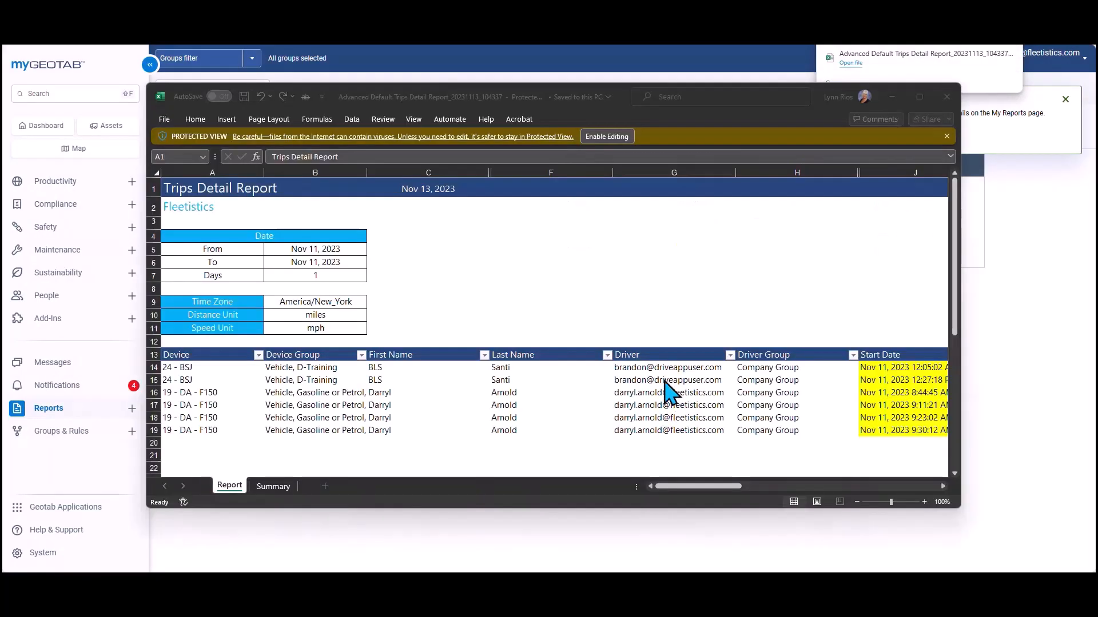
click(613, 138)
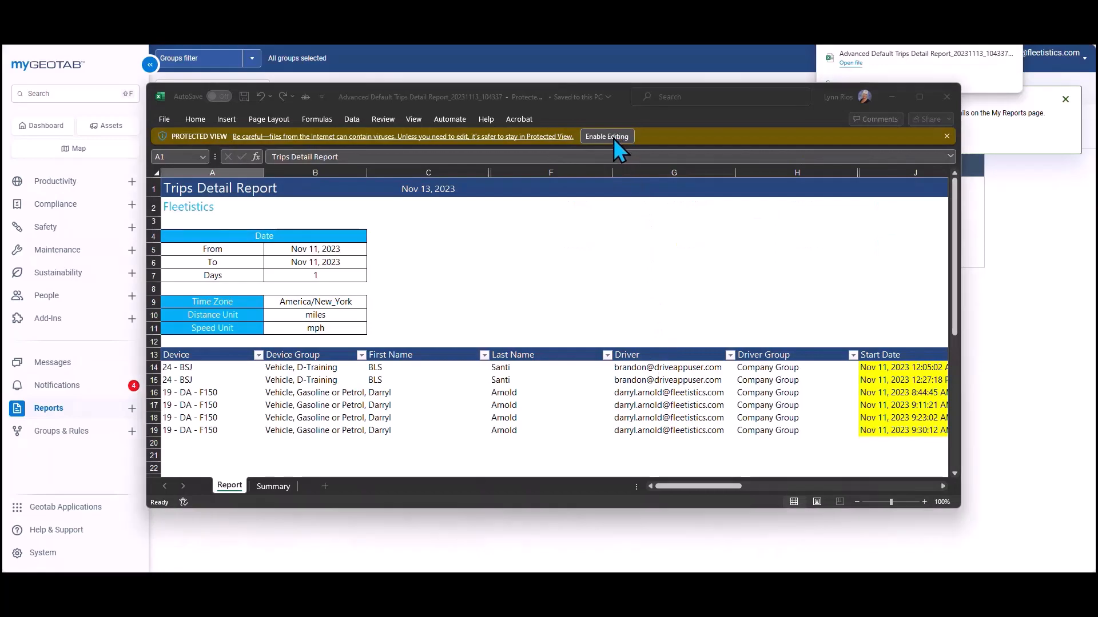
Step: View the Summary sheet, and temporarily unhide the Data sheet to examine its raw trip records
click(138, 552)
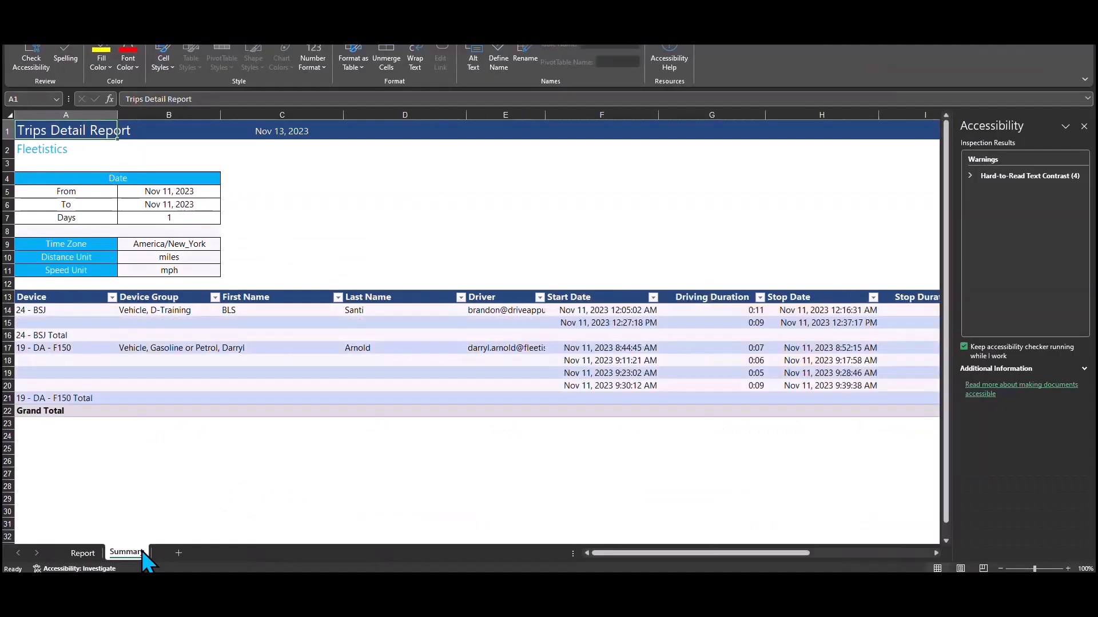
click(80, 554)
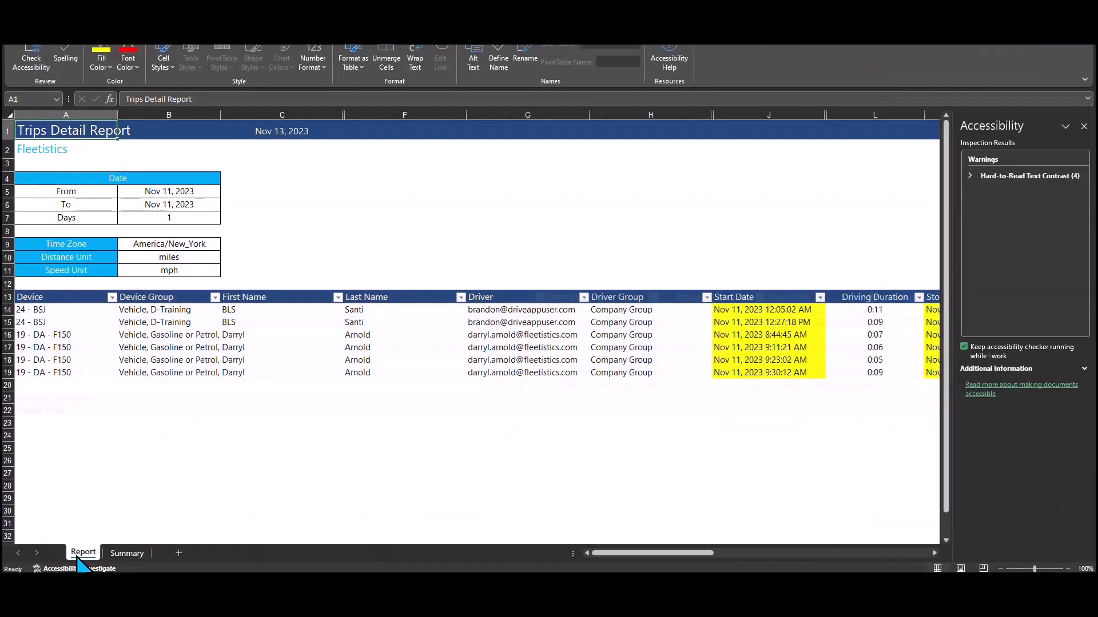
right_click(81, 552)
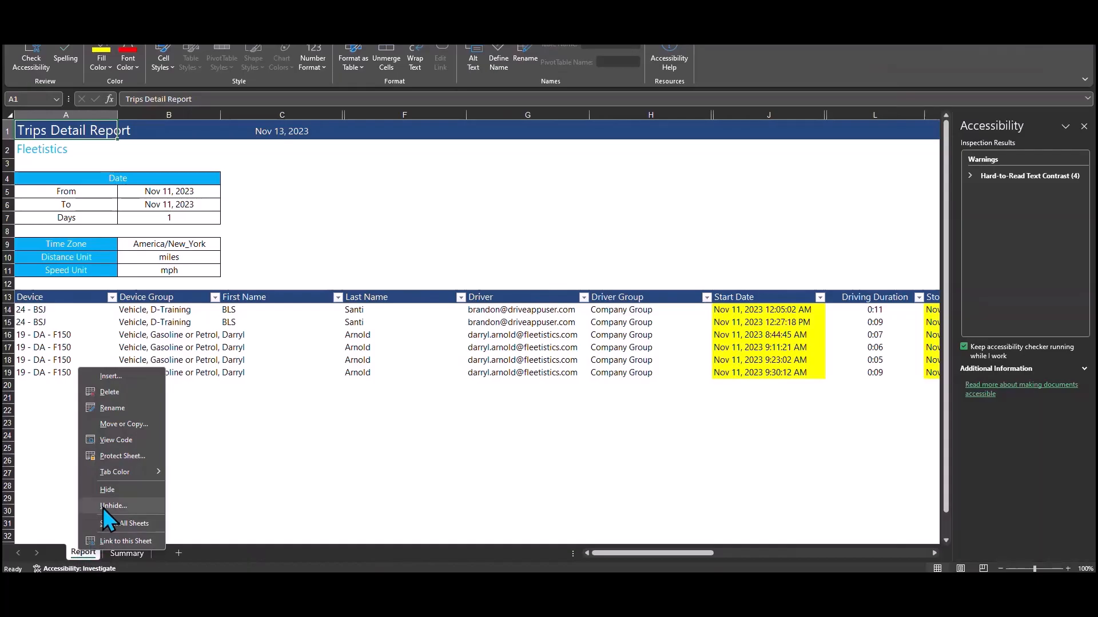
click(111, 505)
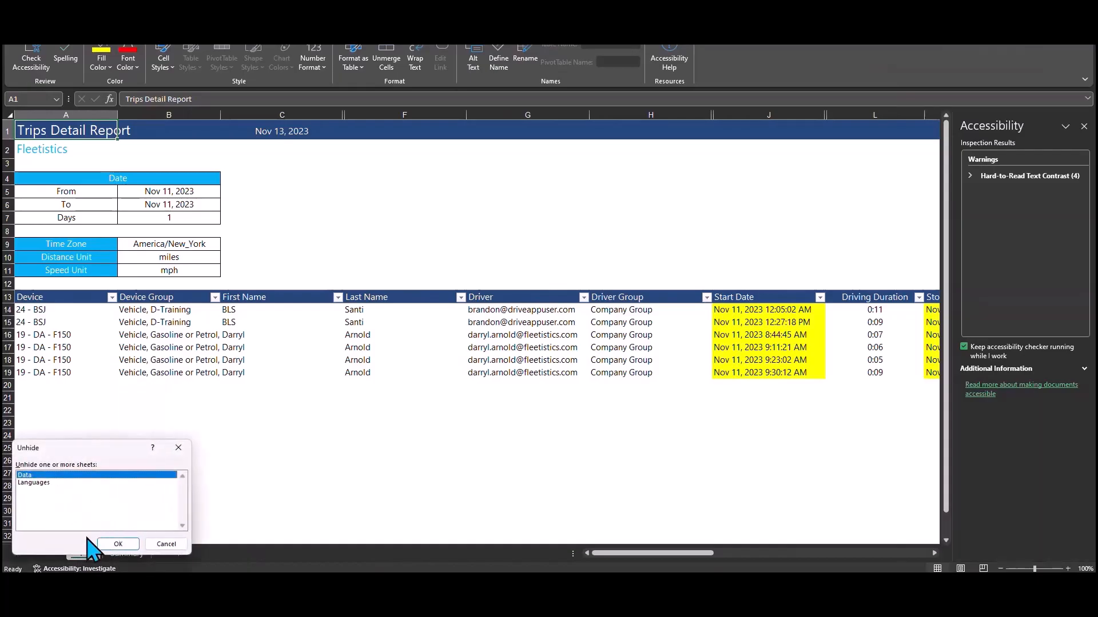
click(118, 543)
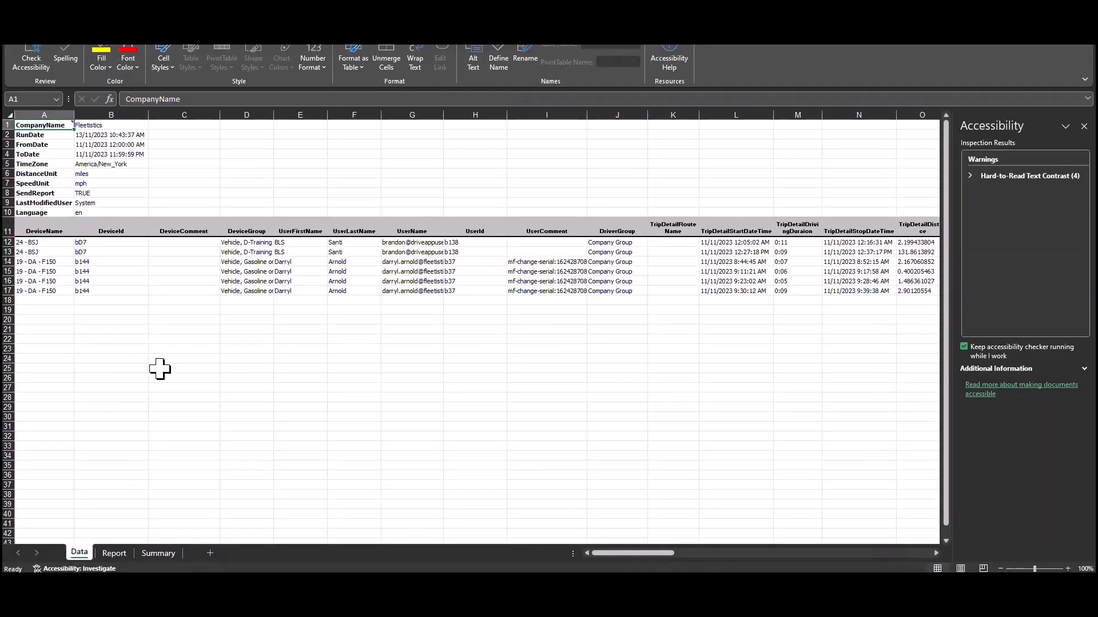
right_click(76, 553)
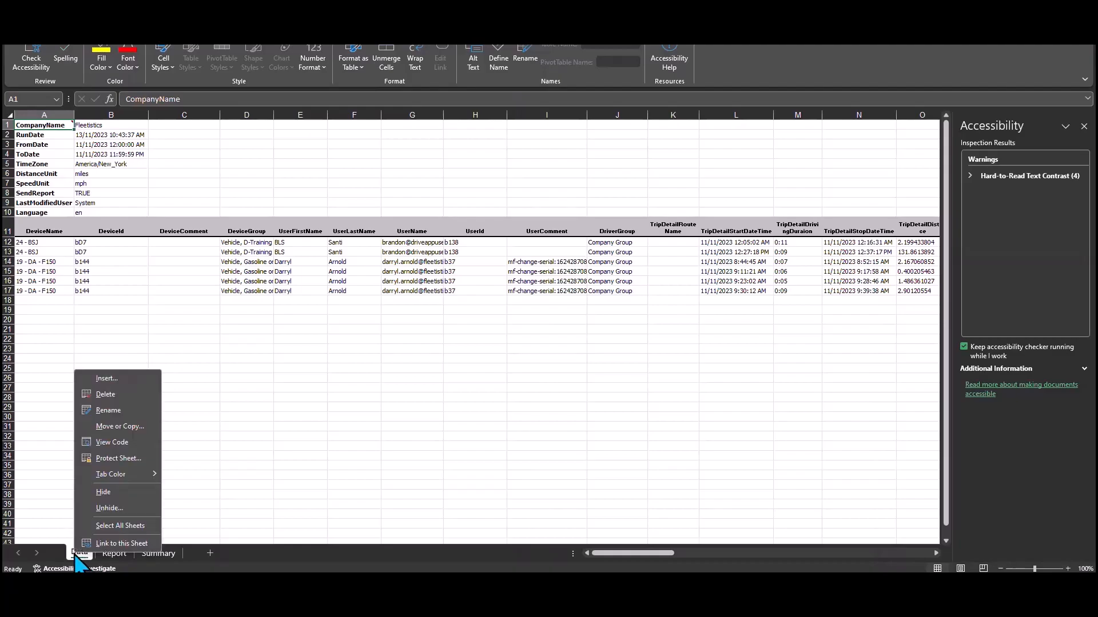
click(110, 490)
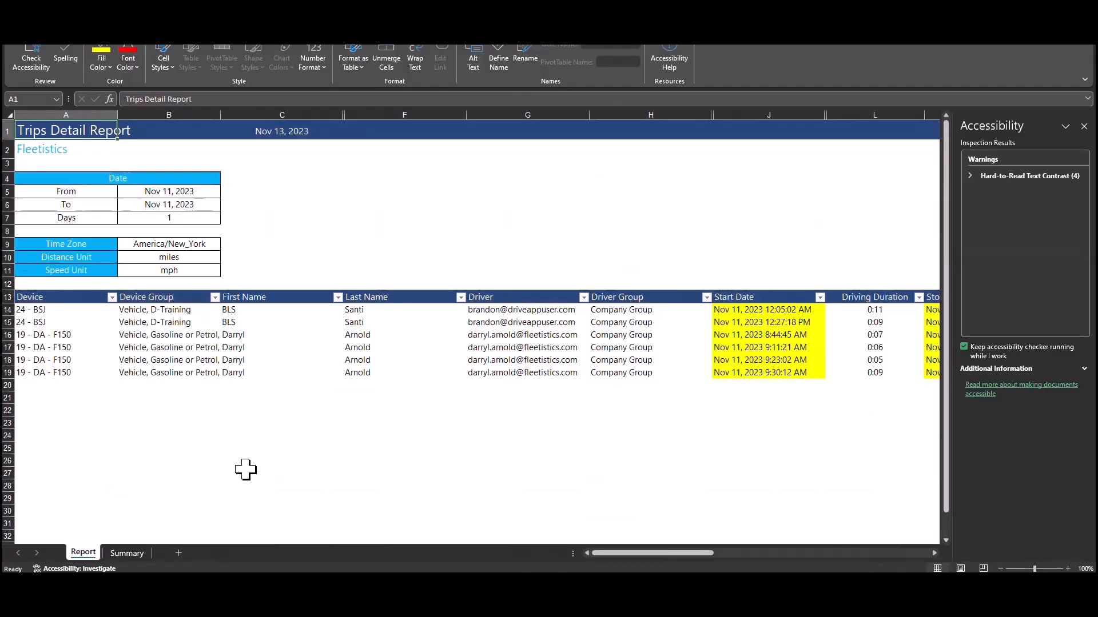
Step: Remove the First Name and Last Name fields from the trips PivotTable on the Summary sheet
click(135, 552)
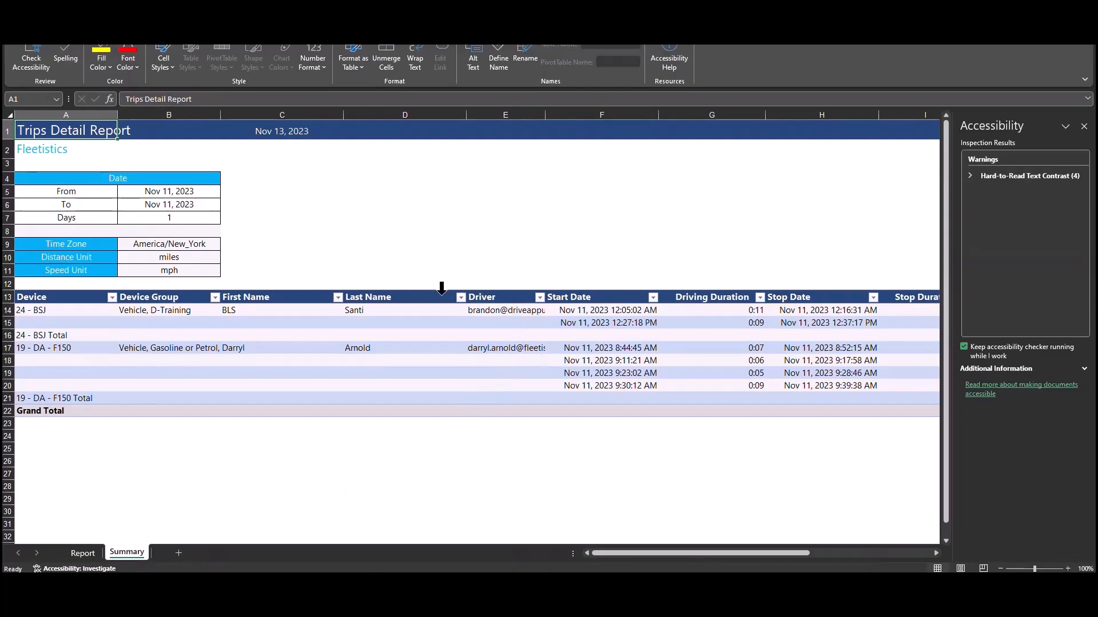
click(418, 301)
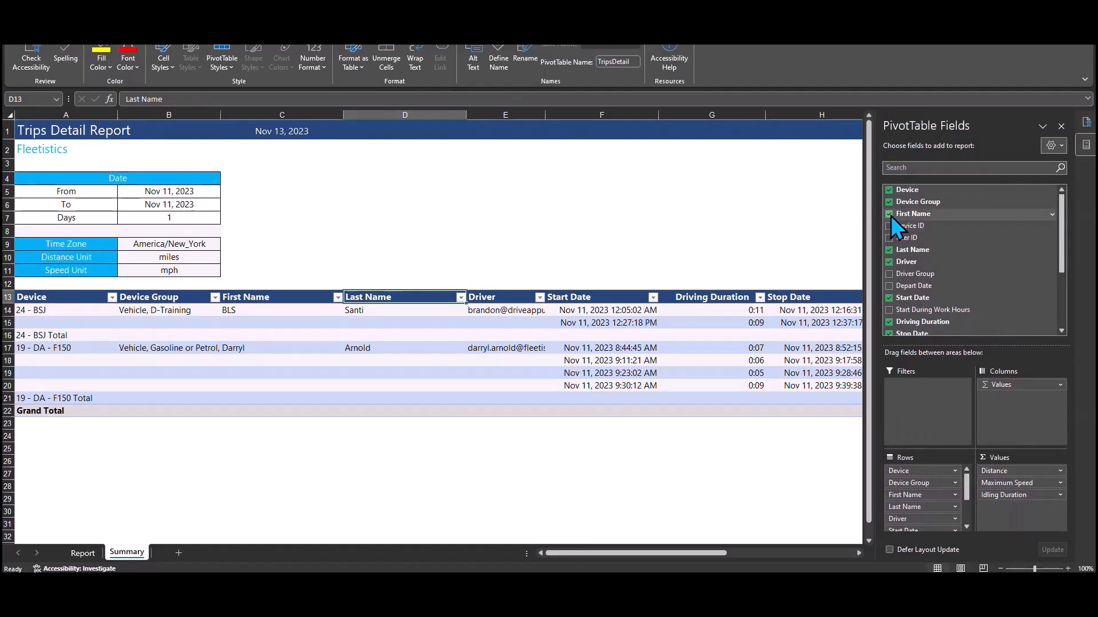
click(889, 214)
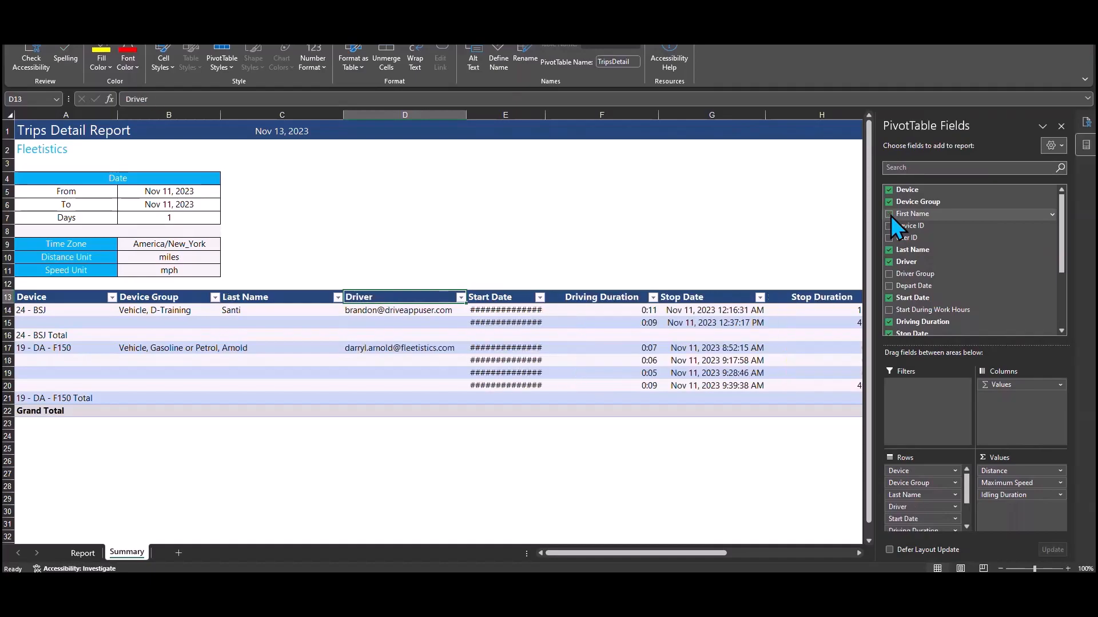
click(889, 250)
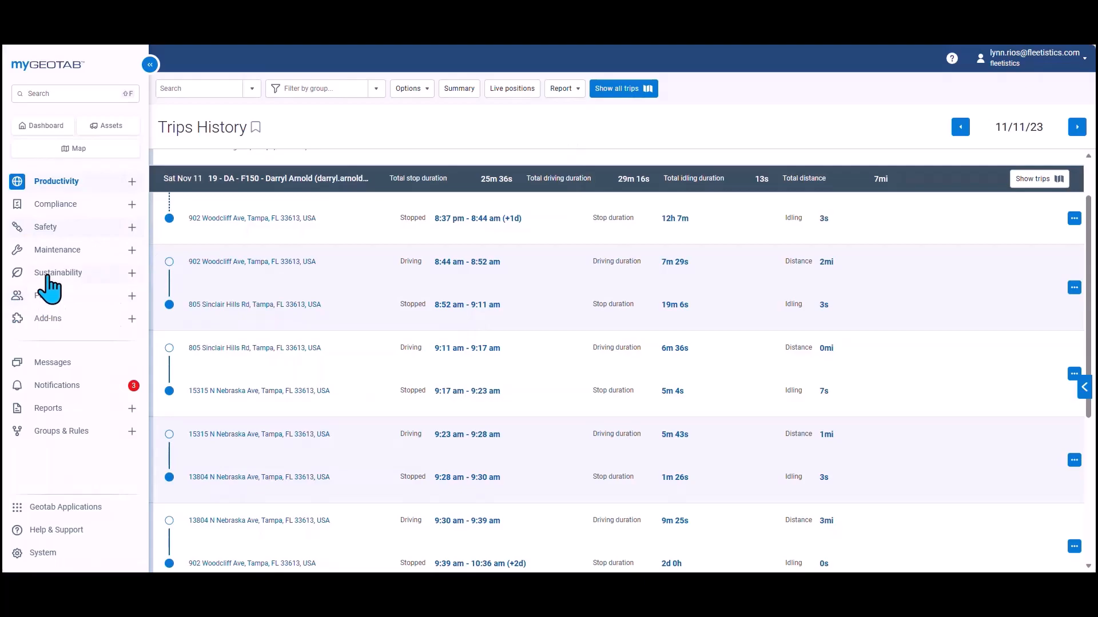
Step: Switch back to MyGeotab, search the navigation for "excep" and open the Exceptions page
click(74, 93)
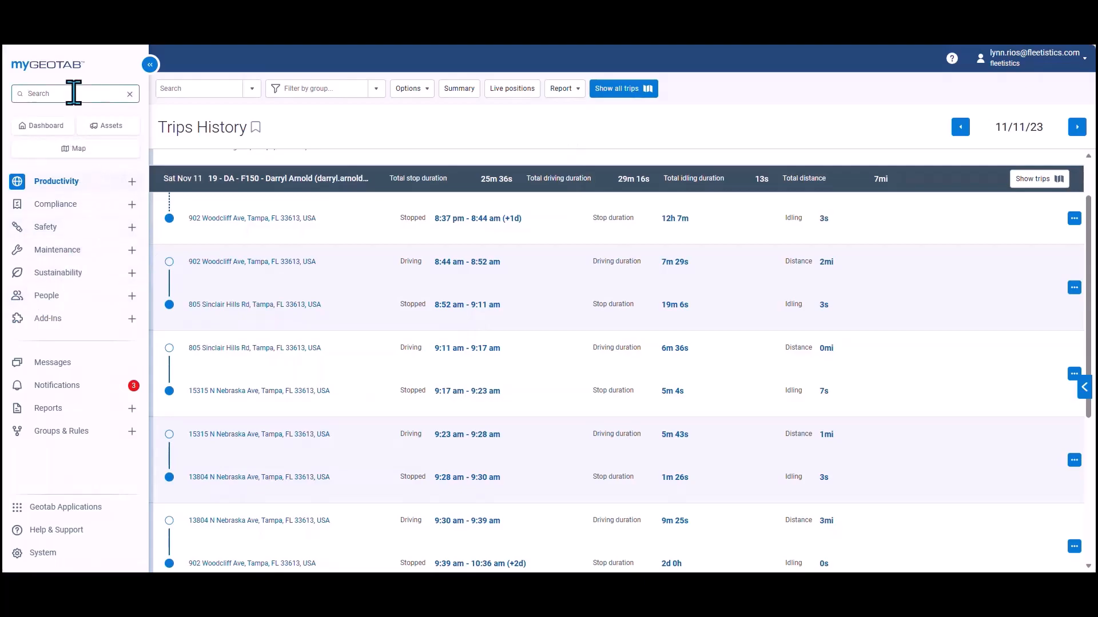
text(excep)
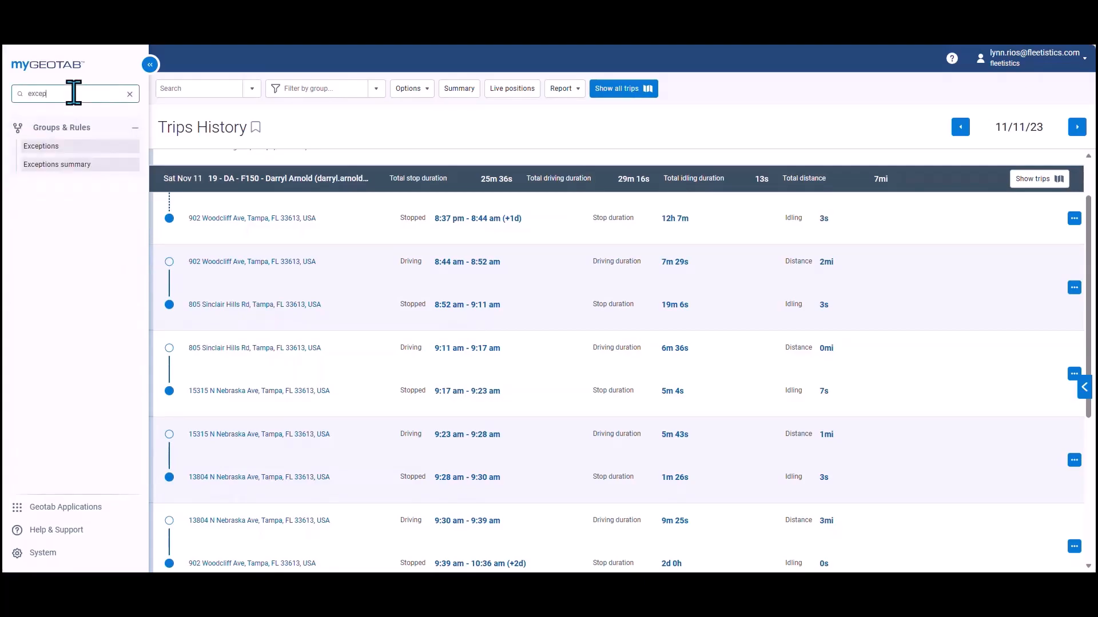
click(67, 147)
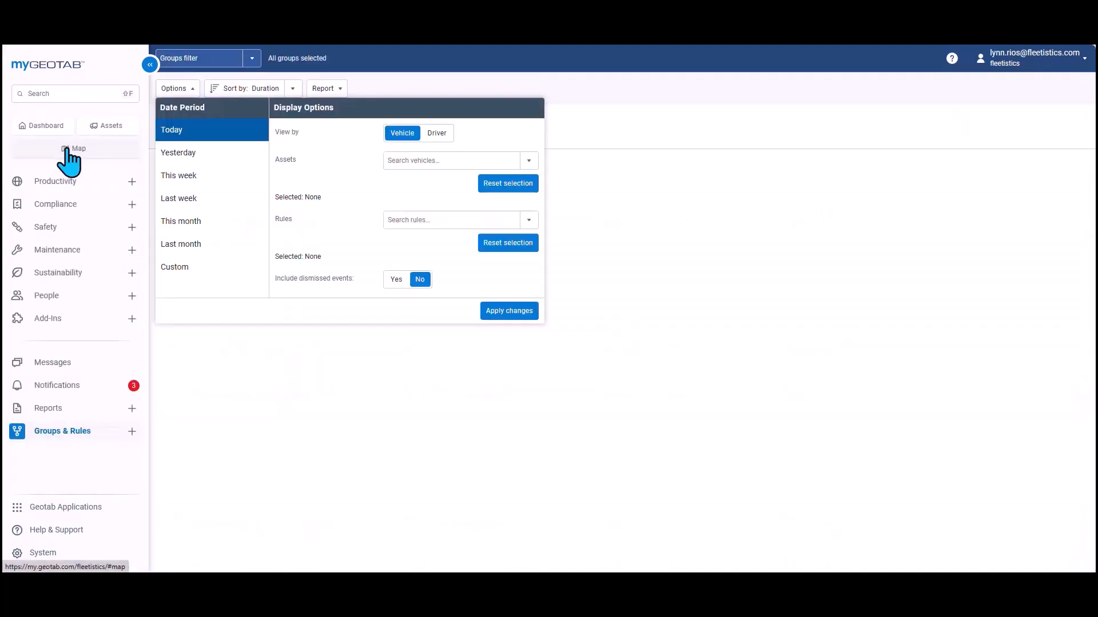
Step: Set the exceptions date period to Last week and apply the change
click(196, 182)
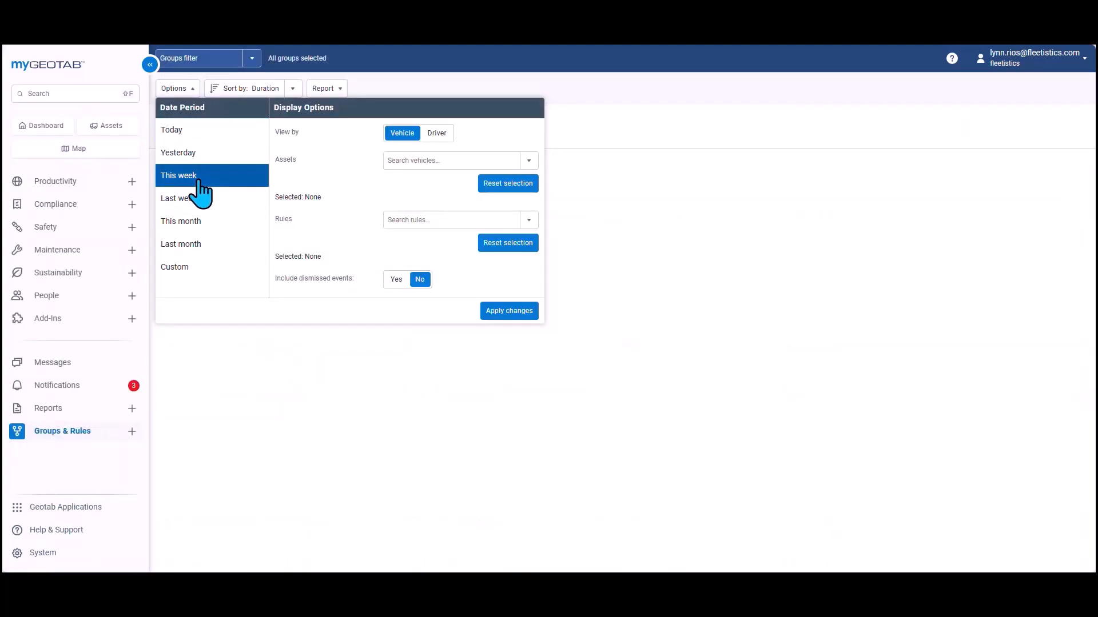
click(197, 199)
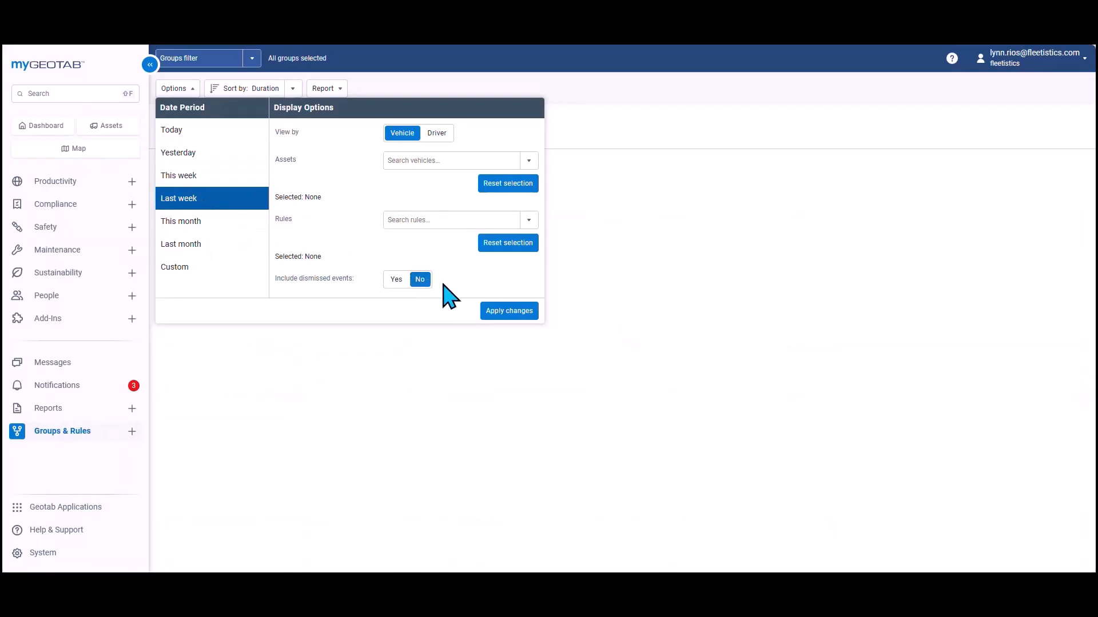
click(499, 313)
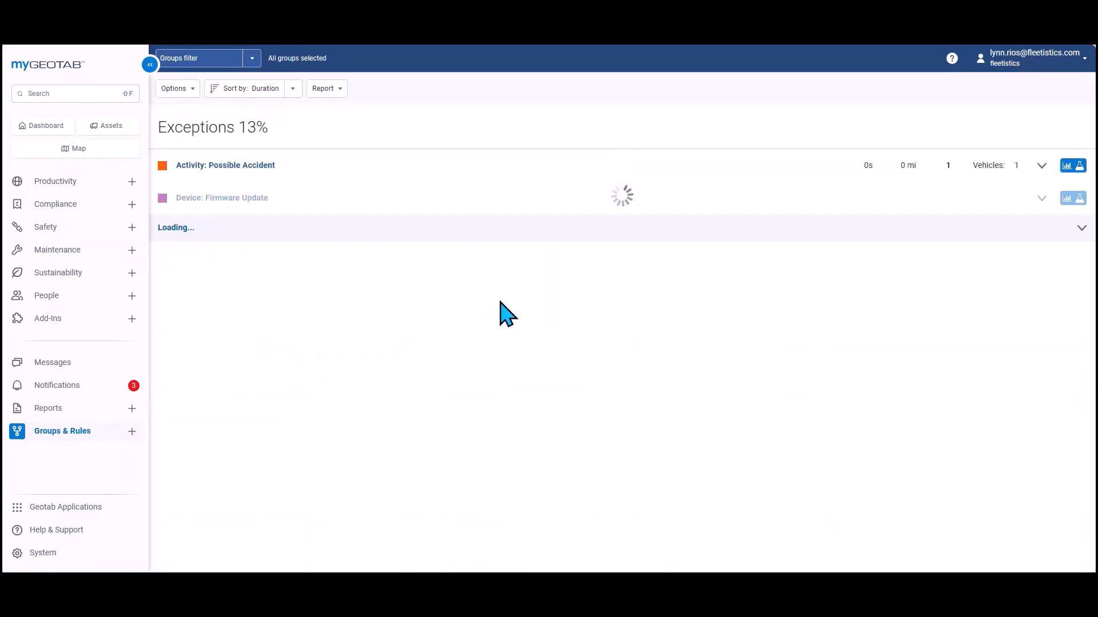
Step: Open the report choices for the exceptions list
click(336, 91)
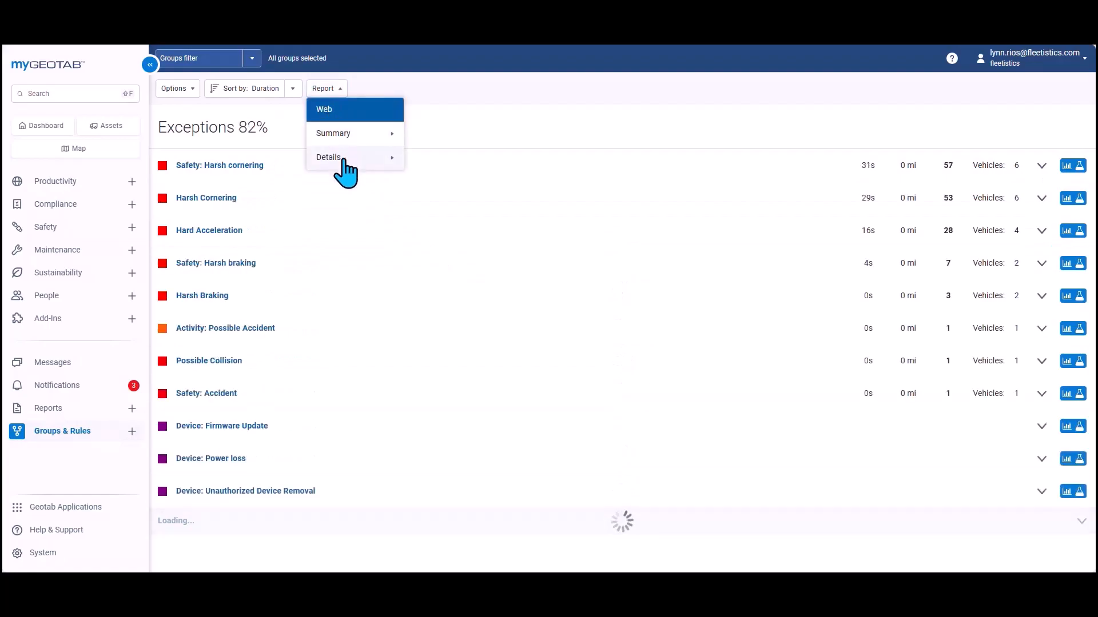